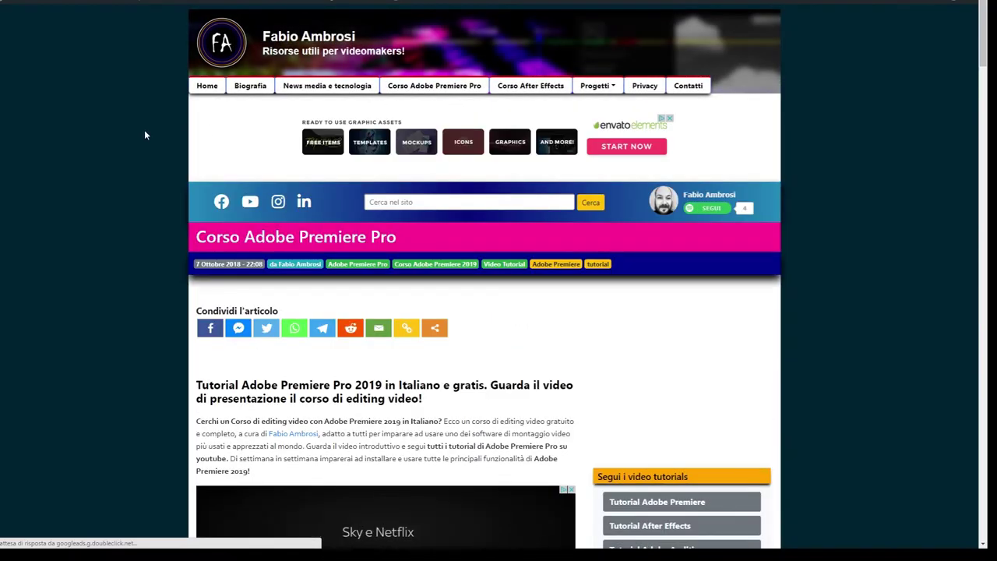
Scroll down the course index, highlight the list of lesson titles, then clear the selection.
scroll(144, 134, "down", 5)
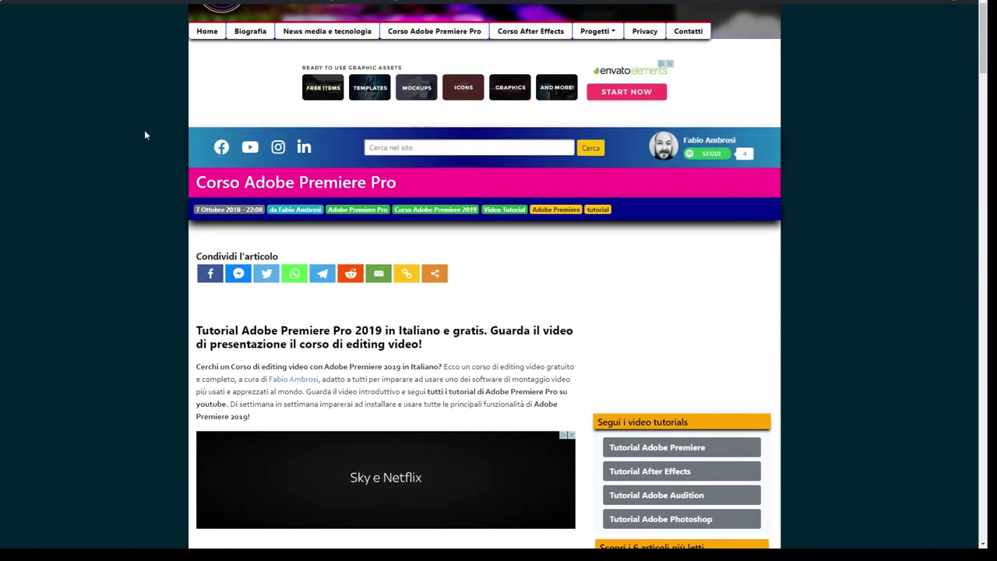
scroll(145, 135, "down", 5)
scroll(145, 134, "down", 6)
scroll(144, 135, "down", 4)
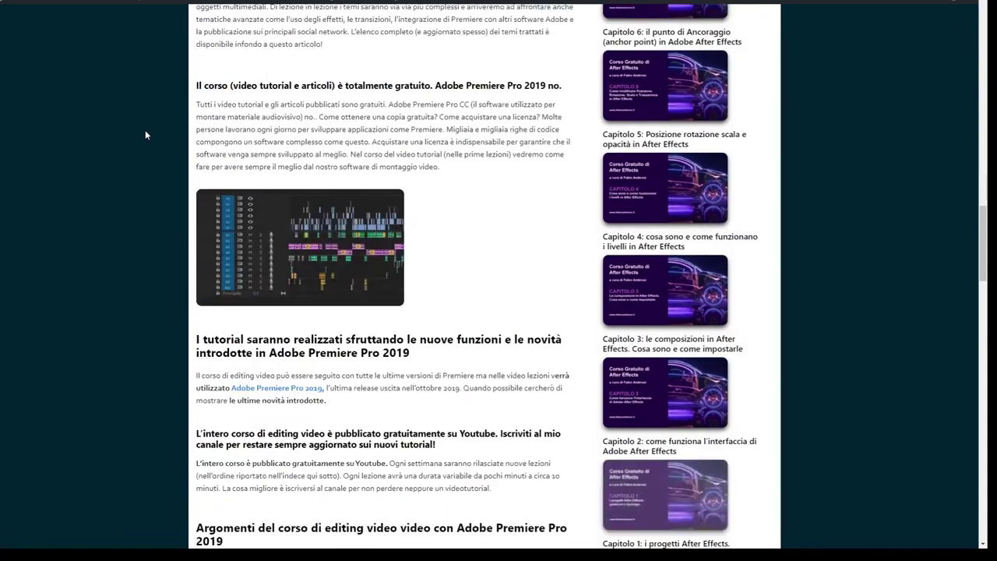
scroll(145, 134, "down", 7)
scroll(145, 135, "down", 2)
triple_click(209, 71)
mouse_move(235, 99)
left_mouse_down()
mouse_move(279, 235)
mouse_move(593, 347)
left_mouse_up()
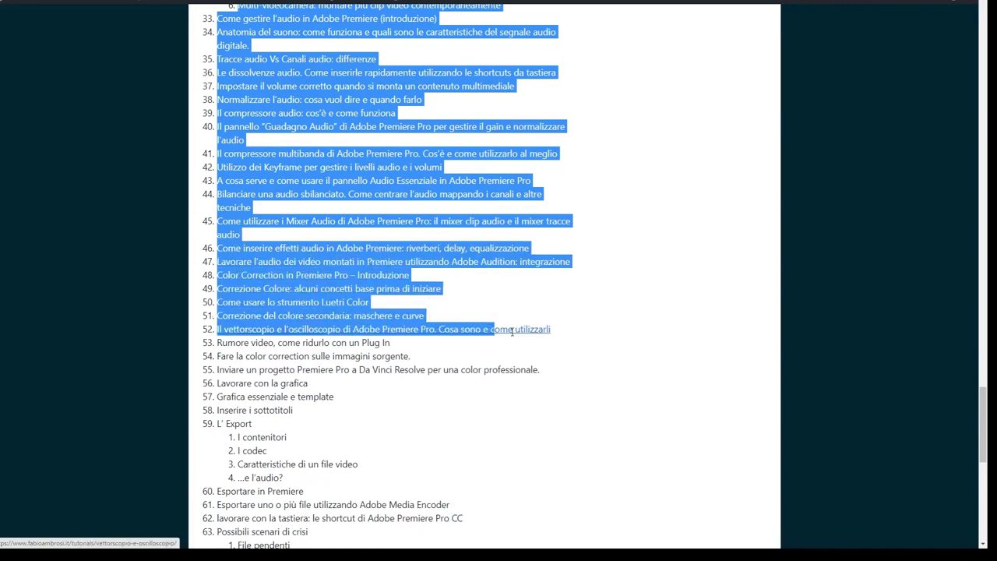
left_click(594, 347)
Go to the Corso After Effects: da Base ad Avanzato page from the navigation bar and scroll through it.
scroll(595, 335, "up", 3)
scroll(596, 312, "up", 6)
scroll(592, 284, "up", 5)
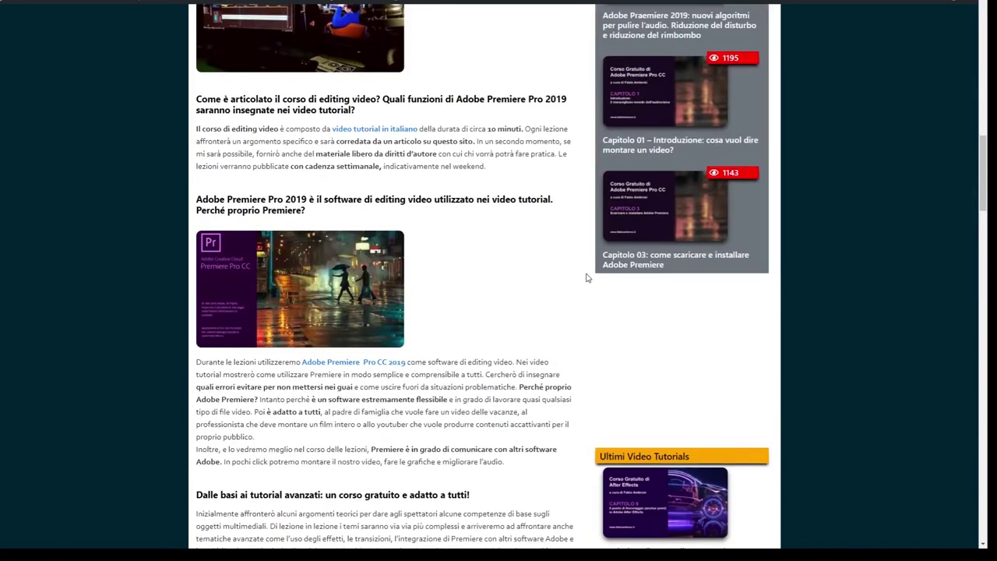
scroll(587, 278, "up", 10)
scroll(572, 249, "up", 3)
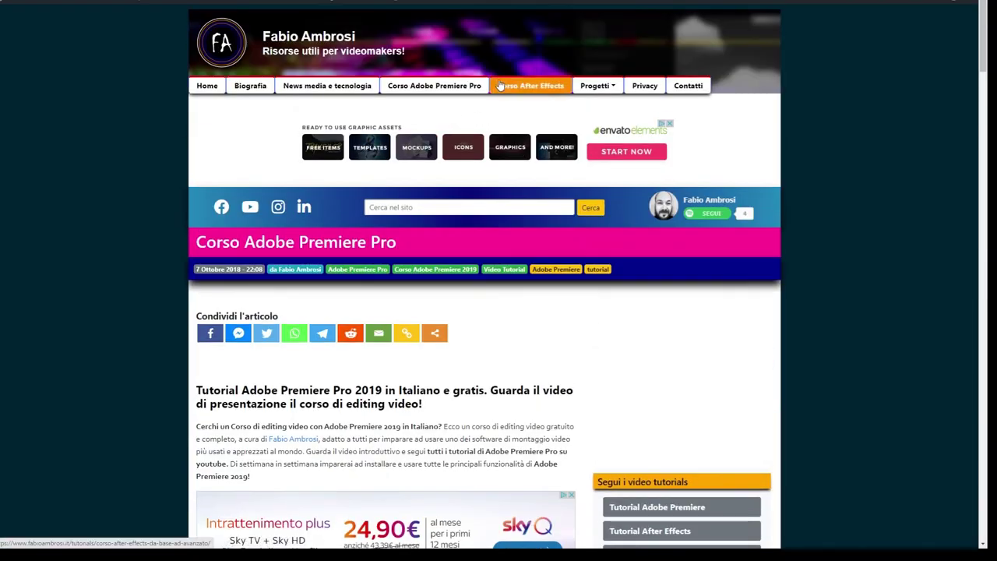
left_click(500, 84)
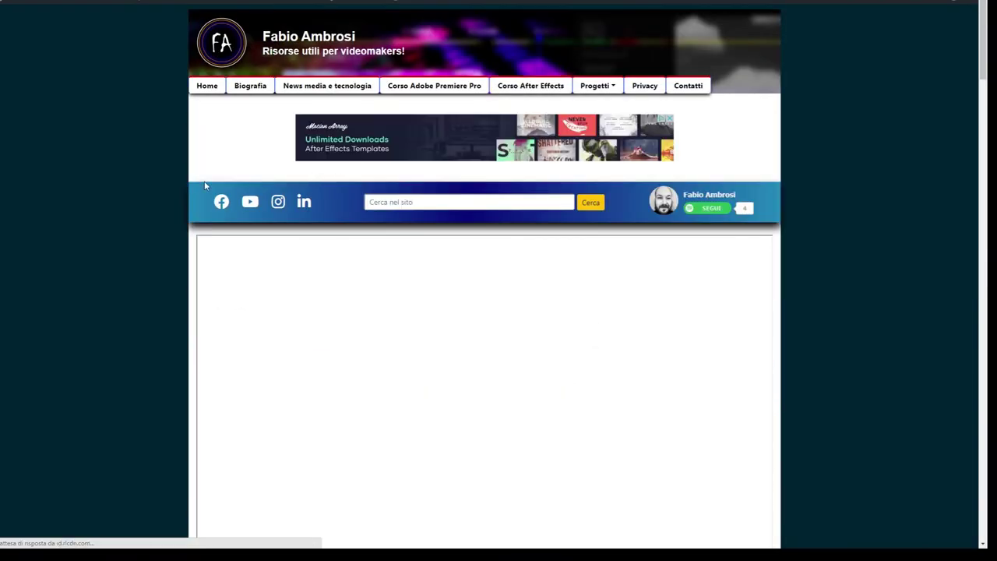
scroll(174, 179, "down", 3)
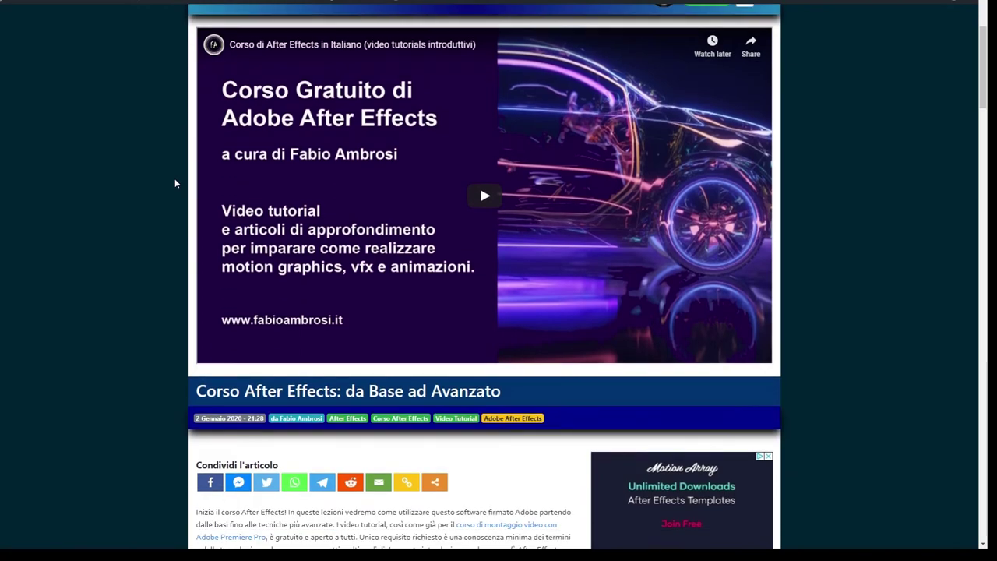
scroll(176, 183, "down", 5)
scroll(175, 183, "down", 5)
scroll(175, 183, "down", 5)
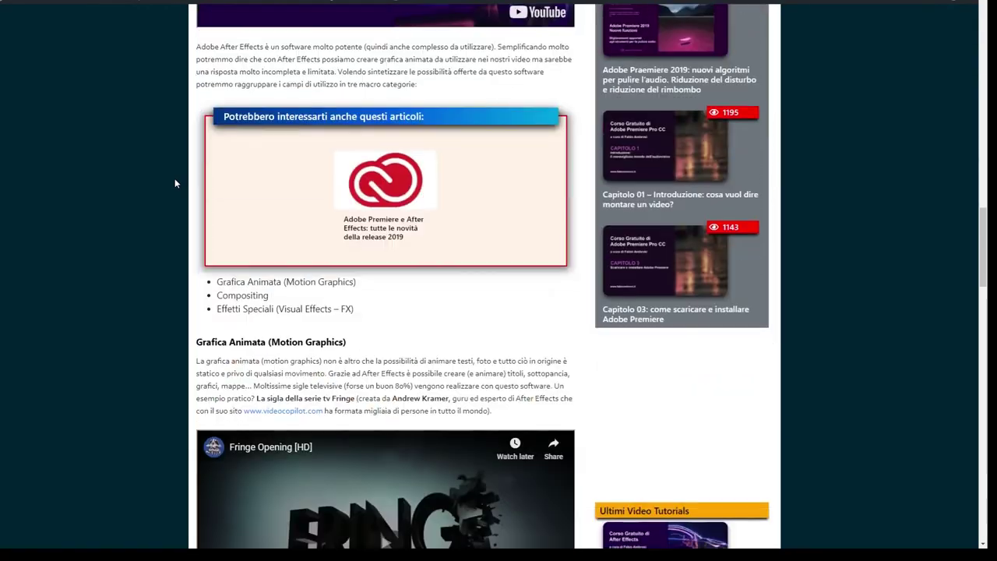
scroll(175, 182, "down", 5)
scroll(175, 181, "down", 5)
scroll(175, 181, "down", 5)
scroll(176, 181, "down", 4)
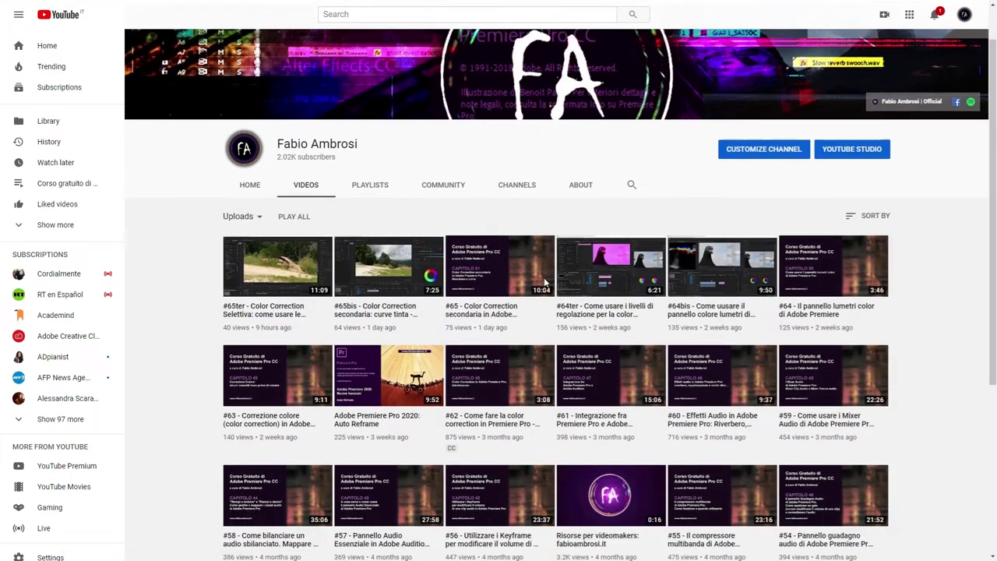
scroll(545, 284, "down", 4)
scroll(545, 288, "up", 4)
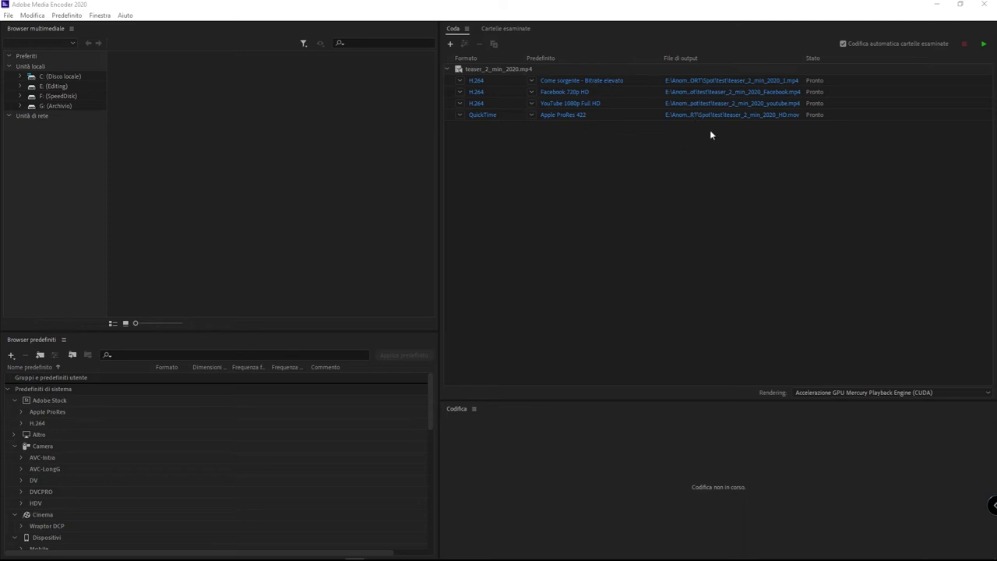
left_click(567, 72)
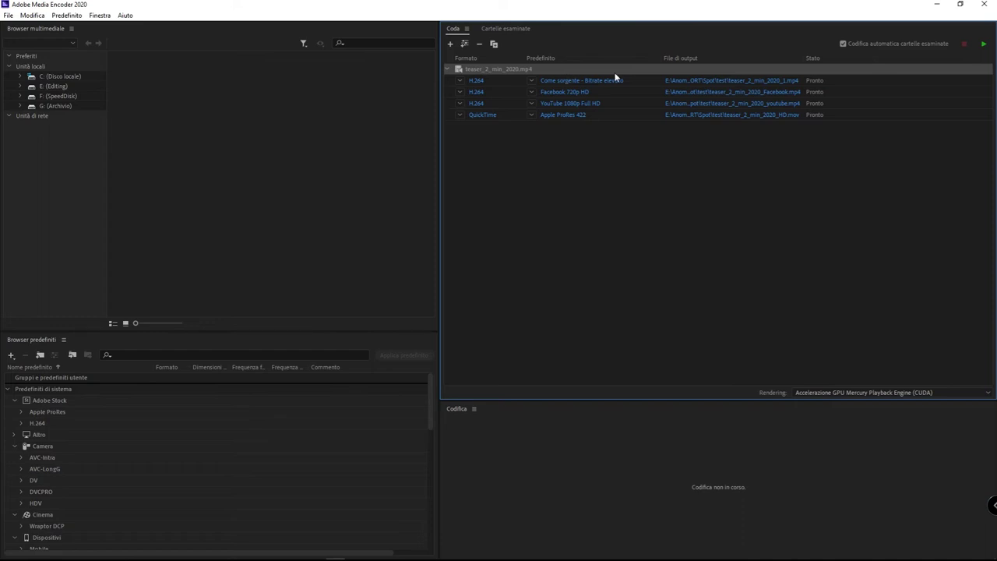
left_click(509, 80)
left_click(506, 92)
left_click(504, 102)
left_click(507, 115)
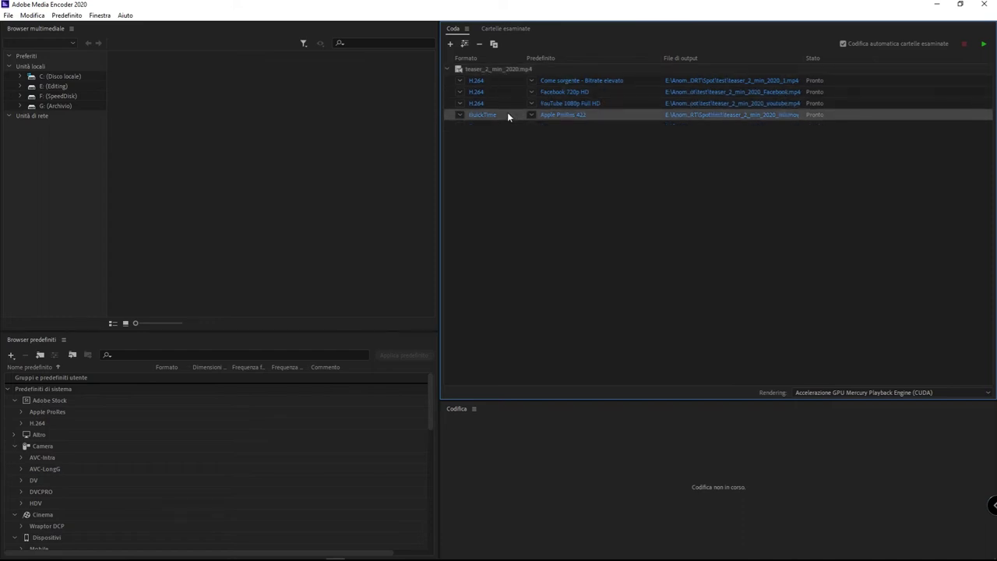
left_click(506, 94)
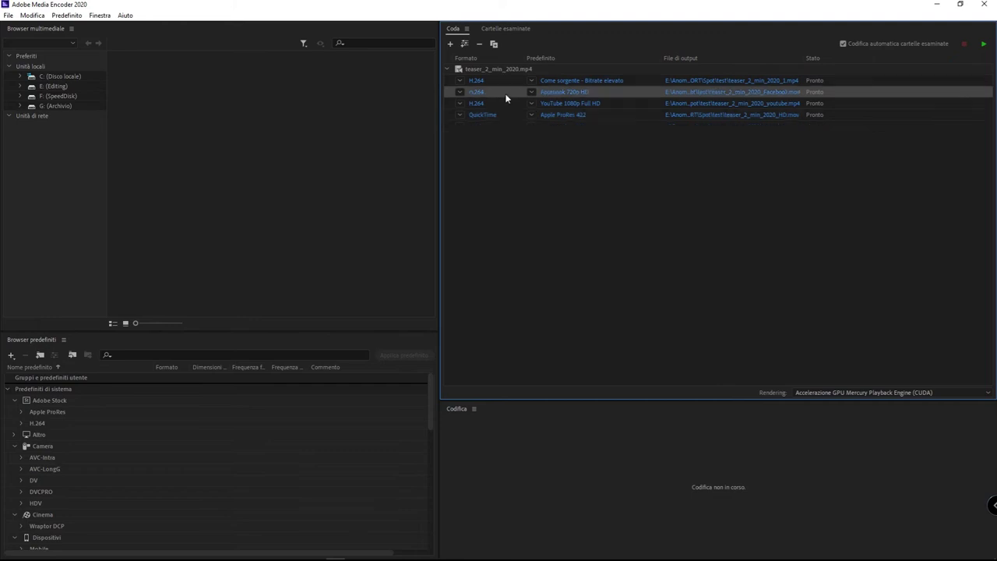
left_click(510, 106)
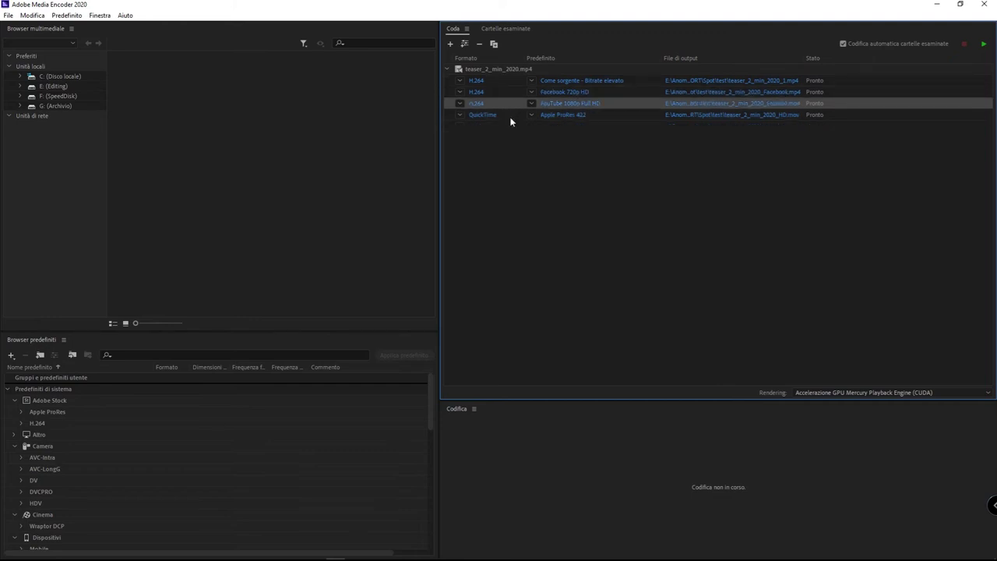
left_click(510, 116)
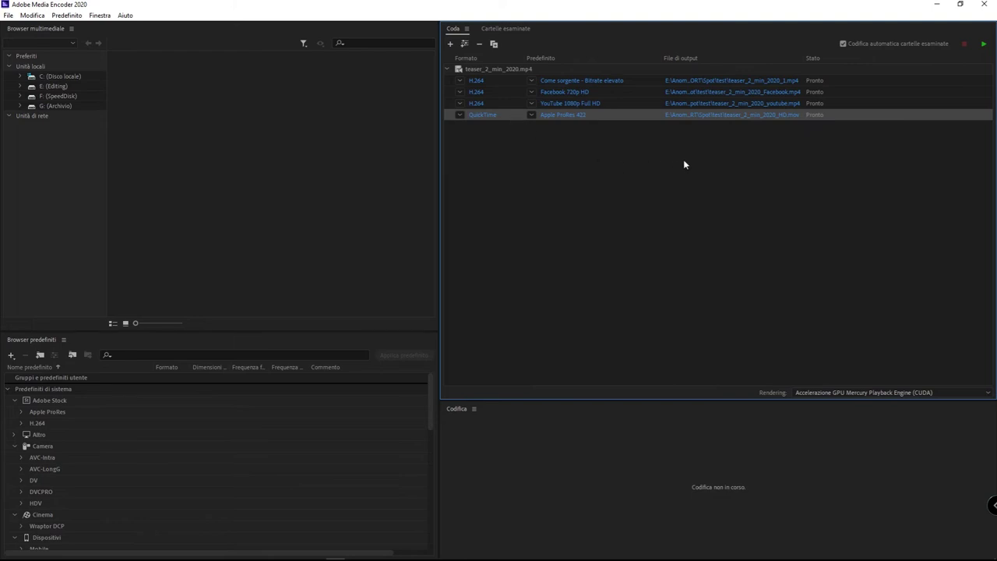
left_click(699, 158)
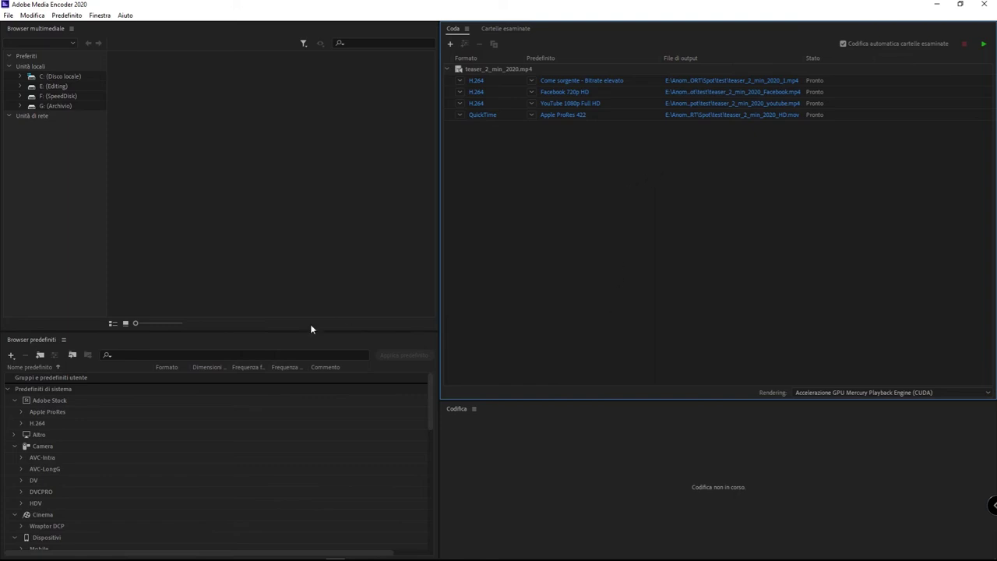
Delete teaser_2_min_2020.mp4 and its four outputs from the queue, confirming with Sì.
left_click(497, 69)
key("Delete")
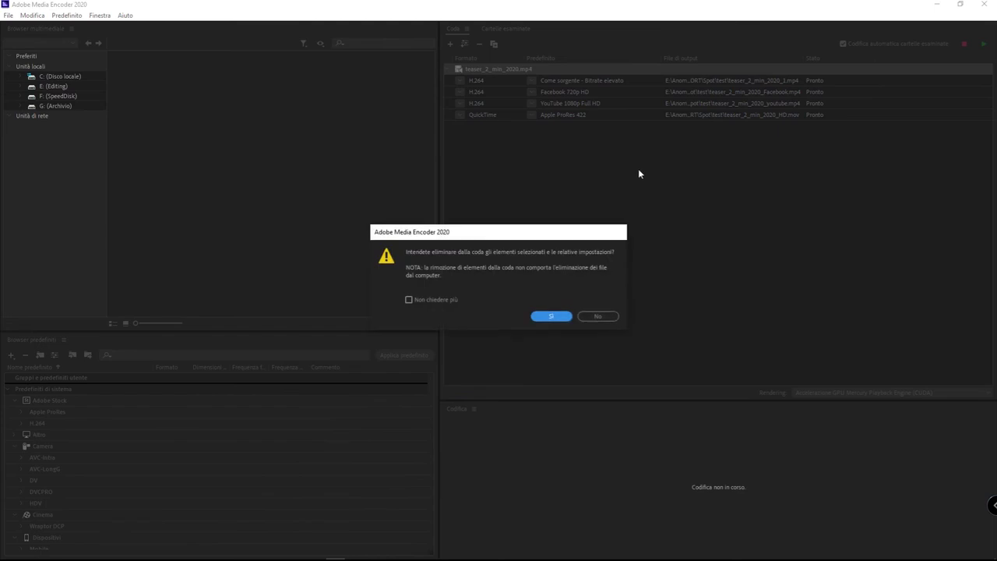
left_click(555, 315)
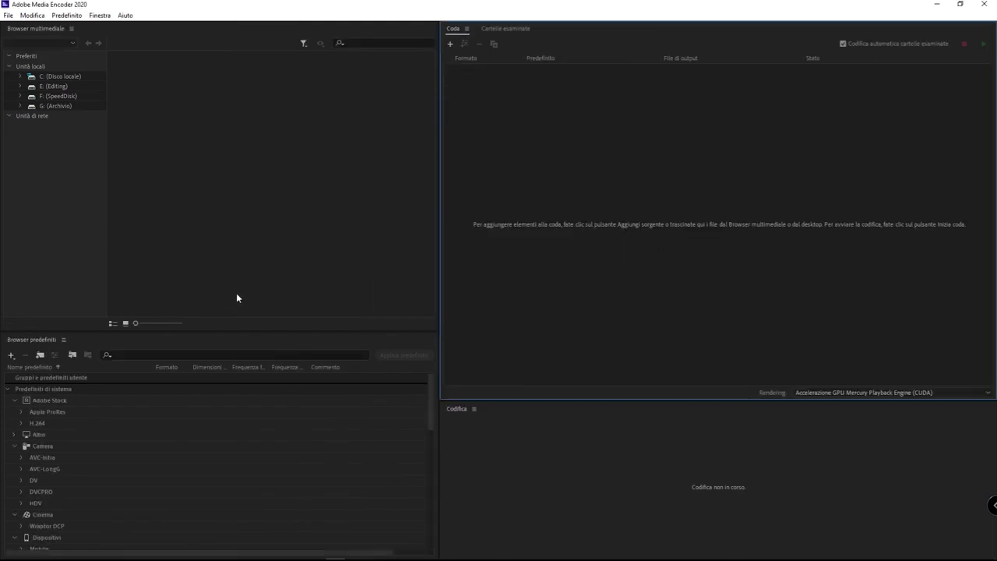
Cycle focus among the media browser, queue, encoding and preset browser panels.
left_click(314, 142)
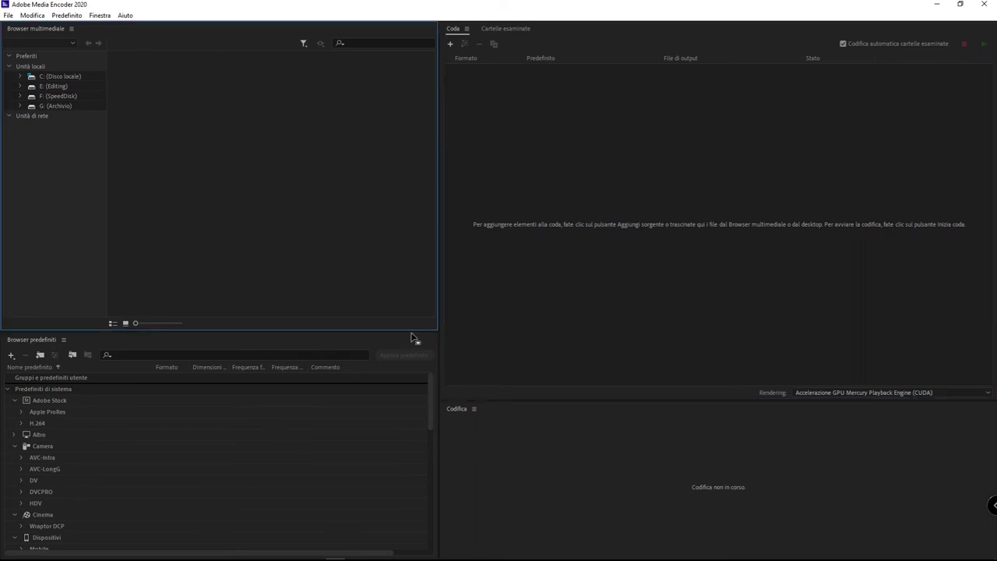
left_click(572, 311)
left_click(538, 435)
left_click(330, 434)
left_click(358, 264)
left_click(541, 264)
left_click(460, 409)
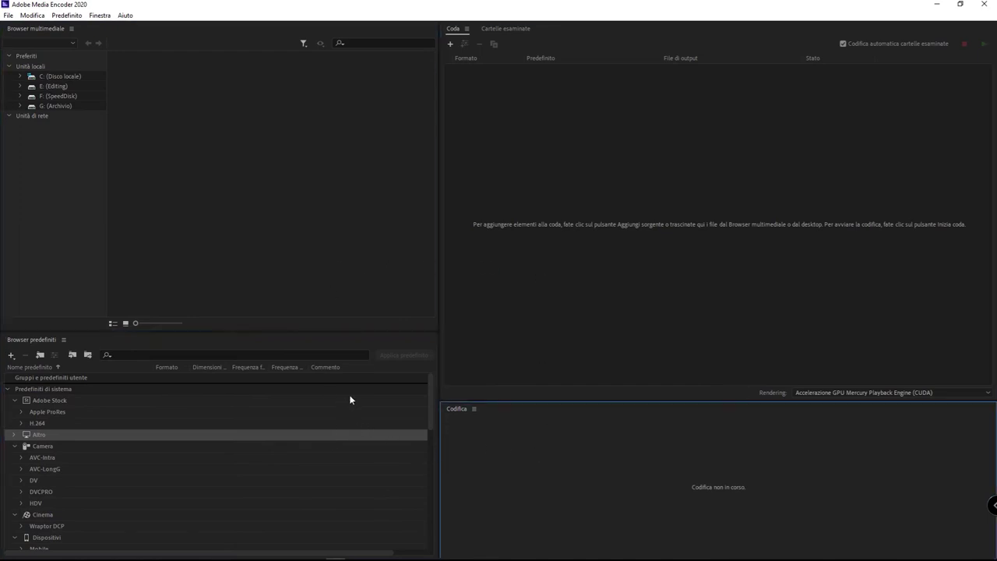
left_click(357, 246)
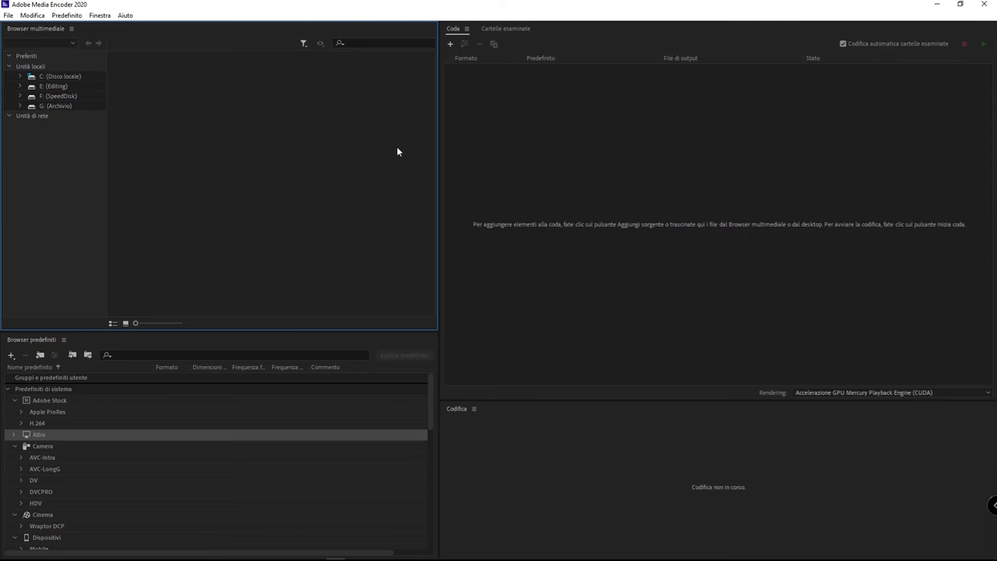
Select the Apple ProRes preset group and scroll up and down the preset list.
left_click(683, 165)
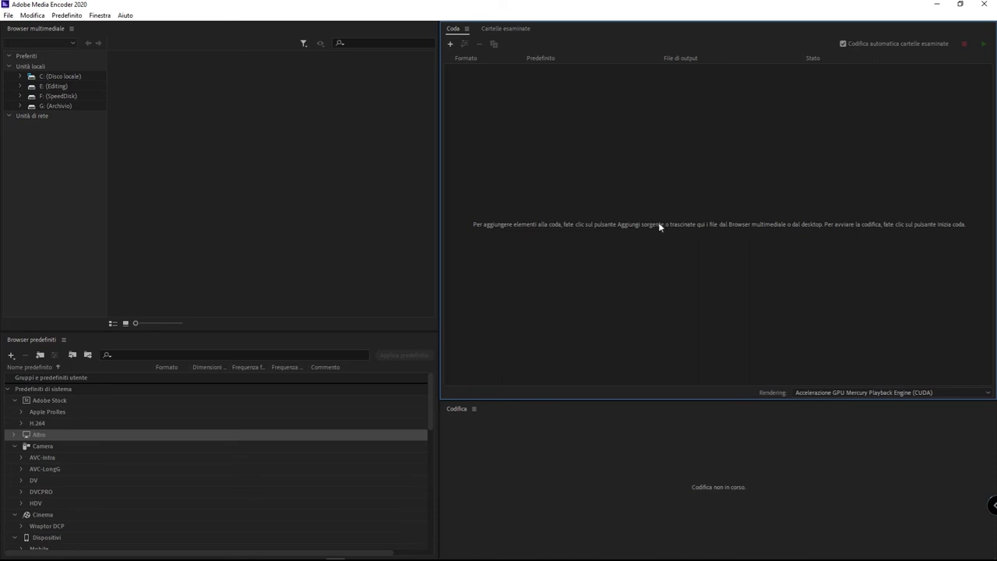
left_click(193, 351)
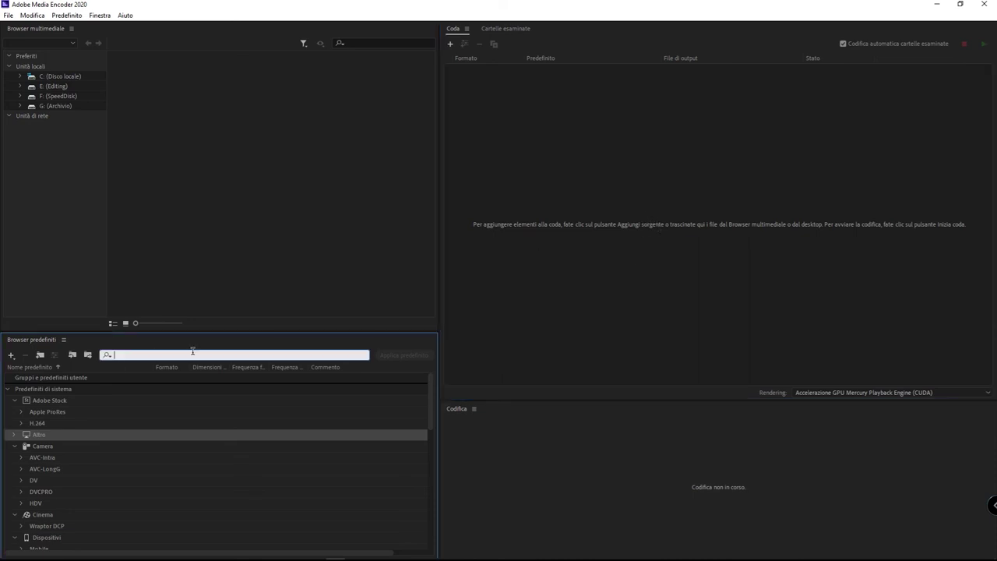
left_click(166, 411)
scroll(150, 464, "down", 10)
scroll(150, 459, "up", 5)
scroll(148, 460, "up", 5)
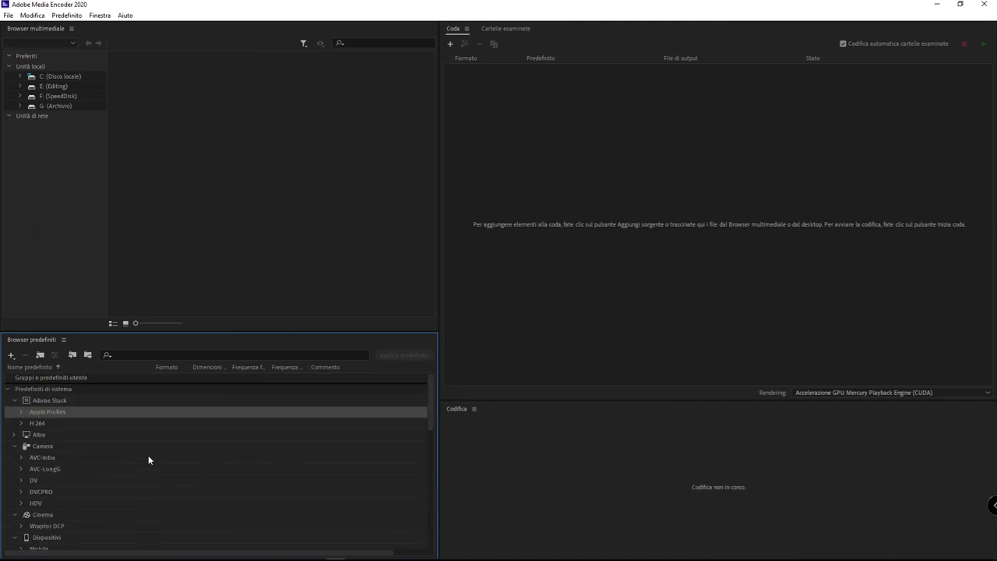
scroll(58, 480, "down", 6)
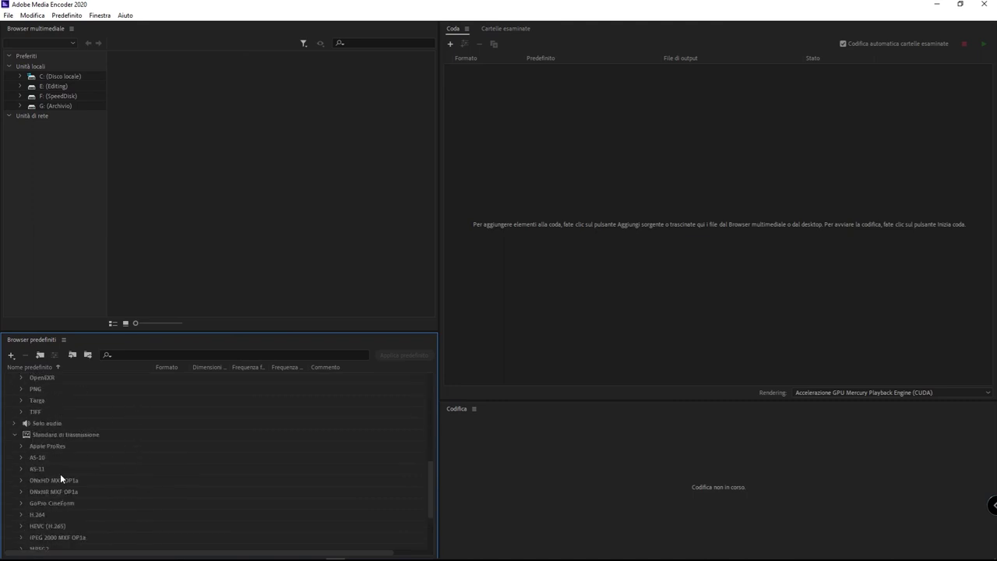
scroll(61, 472, "up", 4)
scroll(64, 462, "up", 2)
scroll(64, 463, "down", 3)
scroll(64, 464, "up", 3)
scroll(64, 463, "down", 3)
scroll(64, 463, "down", 3)
scroll(59, 463, "down", 3)
scroll(59, 462, "up", 8)
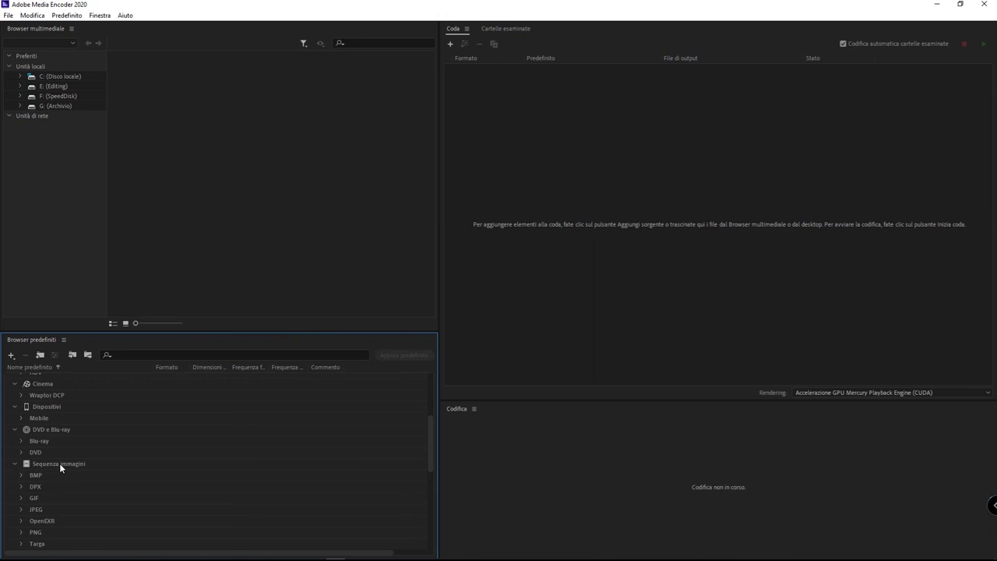
scroll(62, 463, "down", 5)
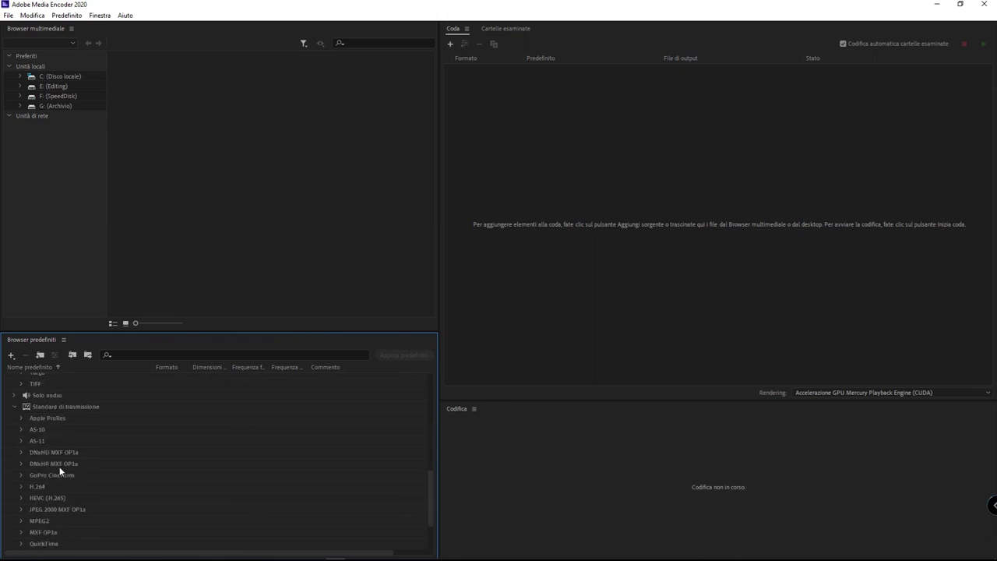
scroll(136, 377, "up", 5)
Filter the Browser predefiniti list by 'youtube' to show the five H.264 YouTube presets.
left_click(138, 354)
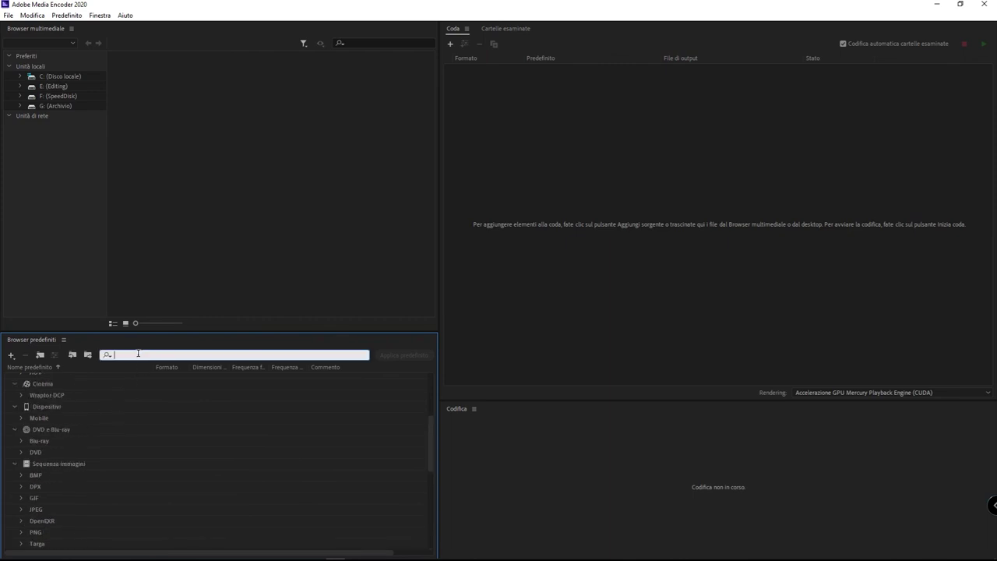
type("youtube")
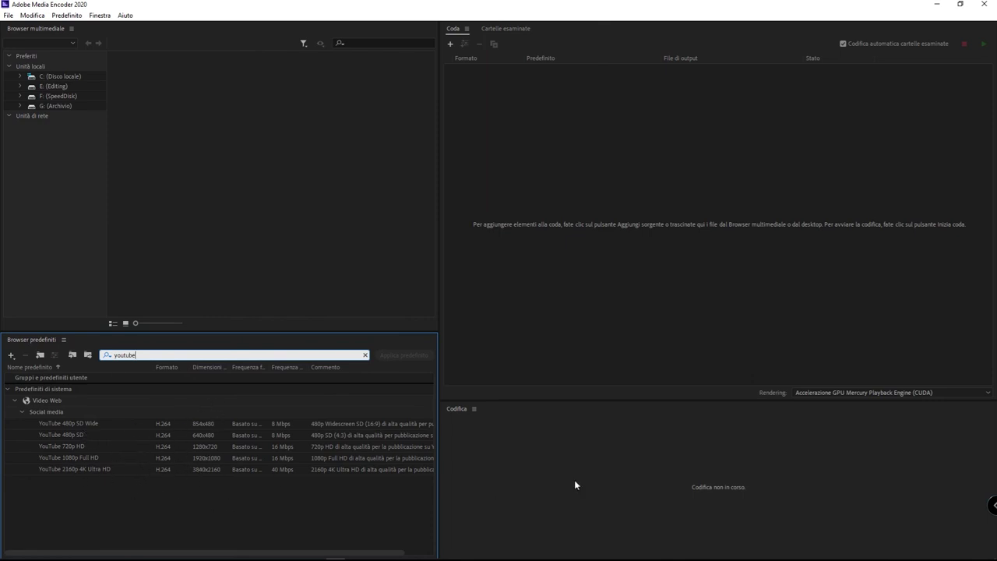
left_click(625, 448)
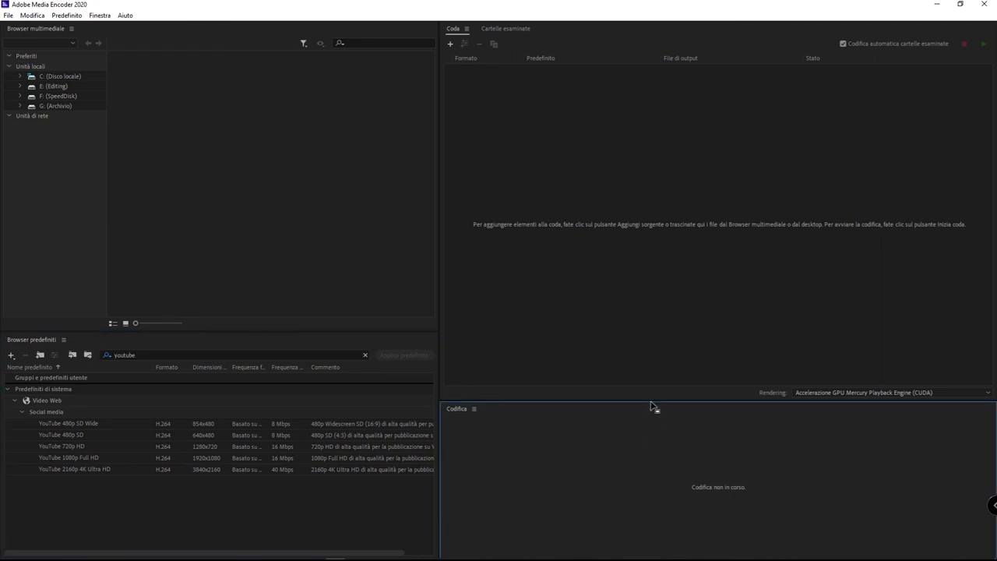
Drag the Coda/Codifica divider up about 60 pixels to enlarge the Codifica panel.
left_click_drag(651, 400, 655, 356)
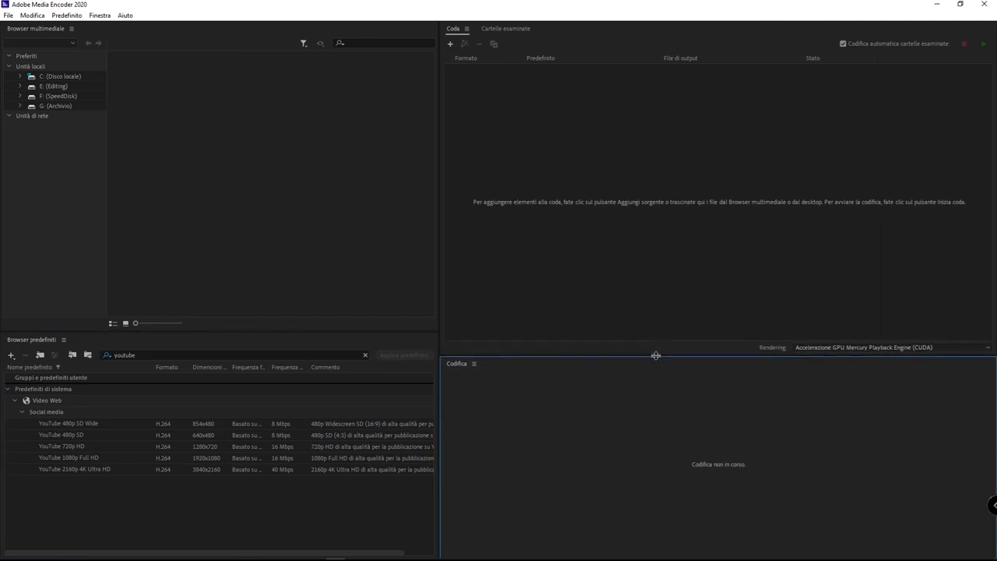